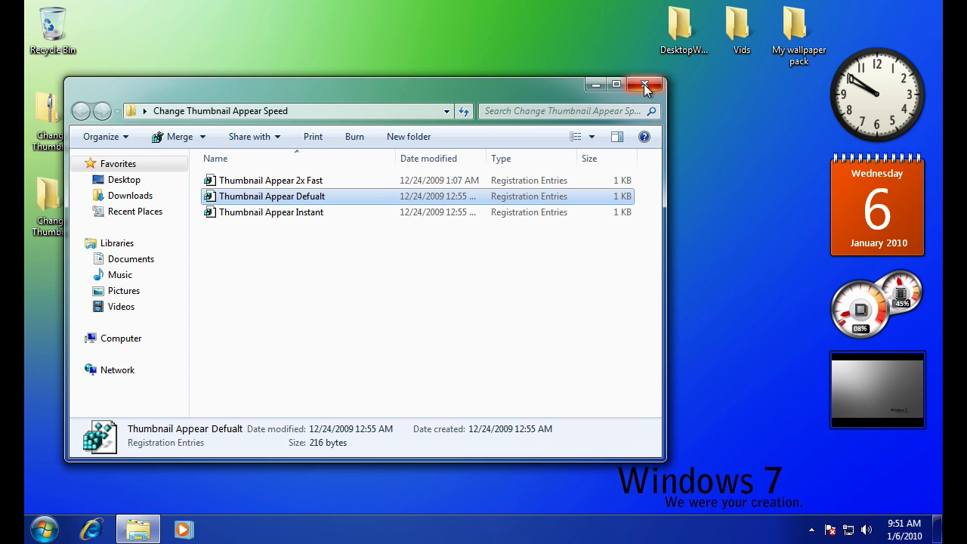
# Step: Close the Change Thumbnail Appear Speed folder window to reveal the desktop
pyautogui.click(643, 85)
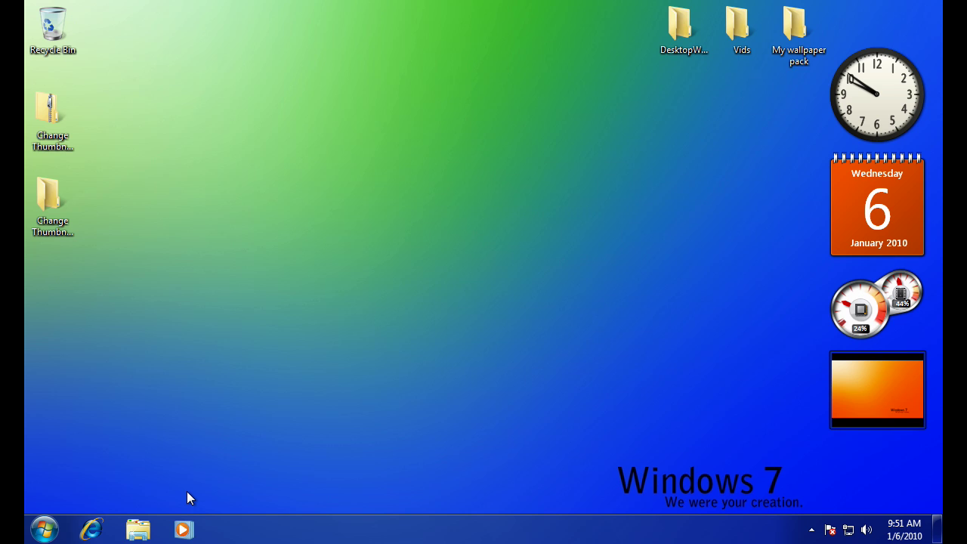
pyautogui.click(57, 523)
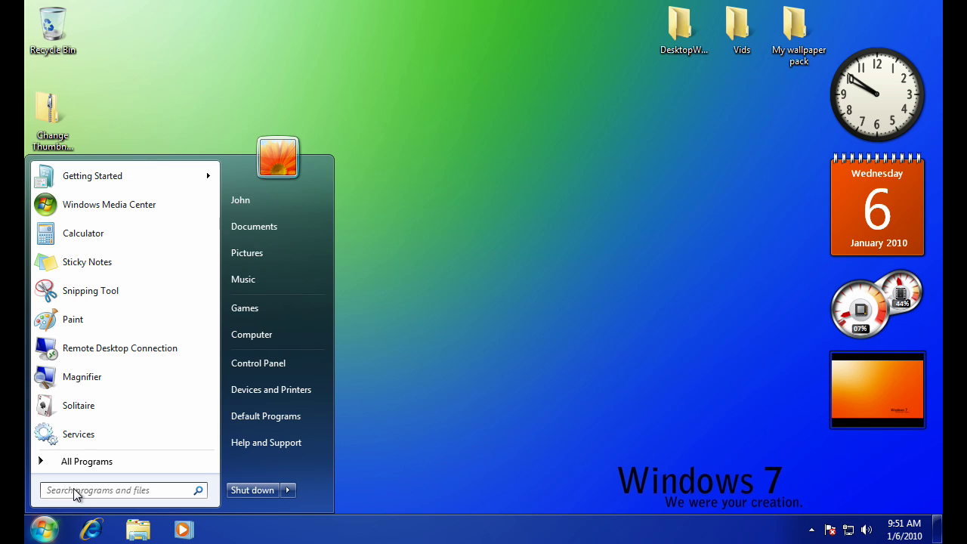
pyautogui.click(252, 336)
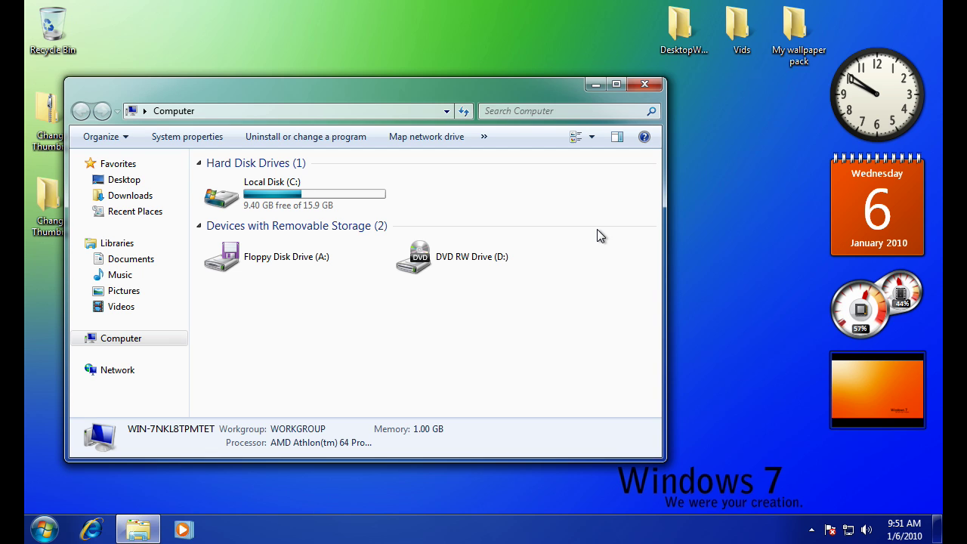
pyautogui.click(594, 83)
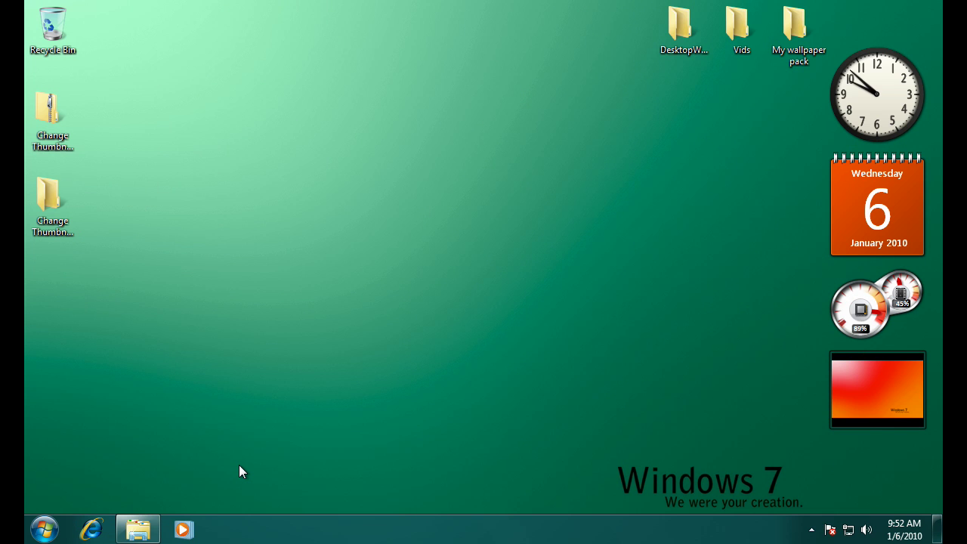
pyautogui.moveTo(316, 437); pyautogui.dragTo(230, 354)
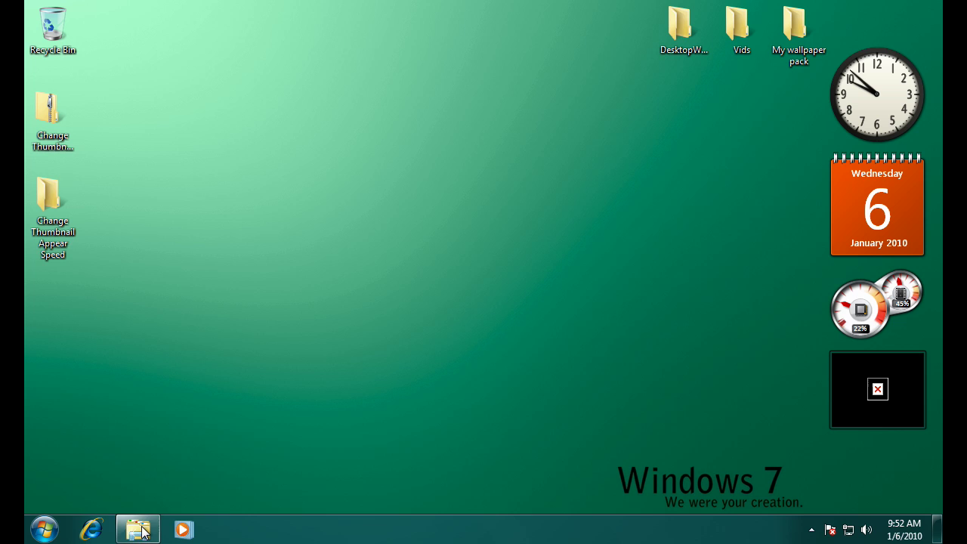
pyautogui.click(219, 446)
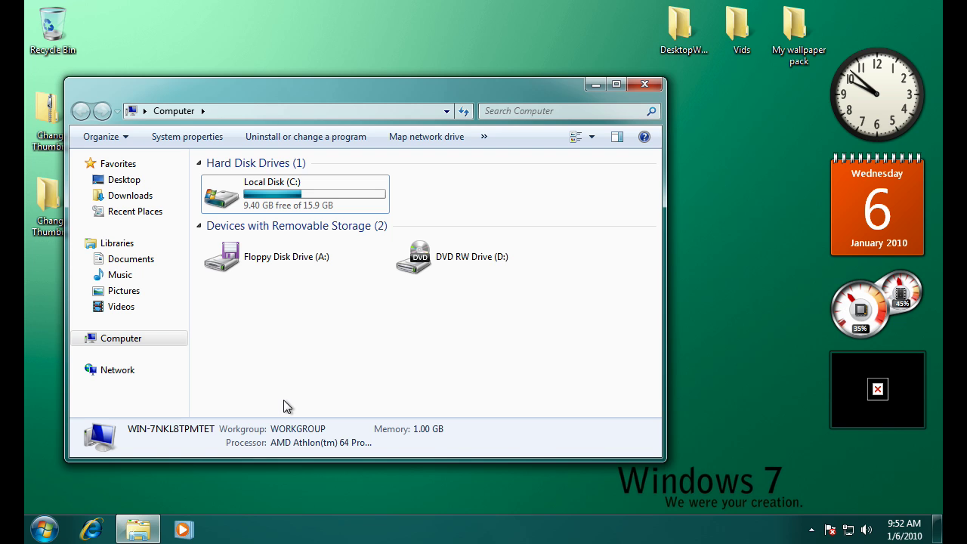
pyautogui.click(645, 84)
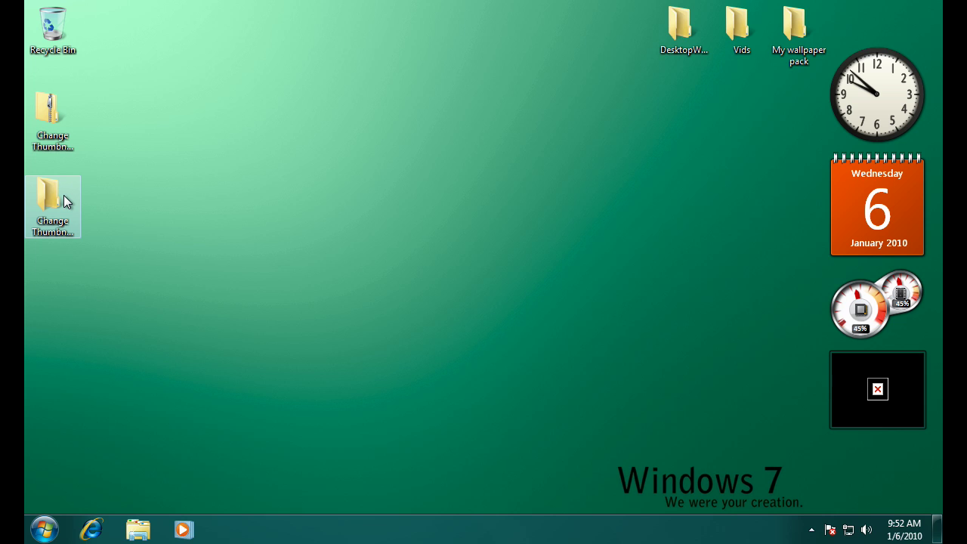
# Step: Reopen the Change Thumbnail Appear Speed folder from its desktop icon
pyautogui.click(79, 160)
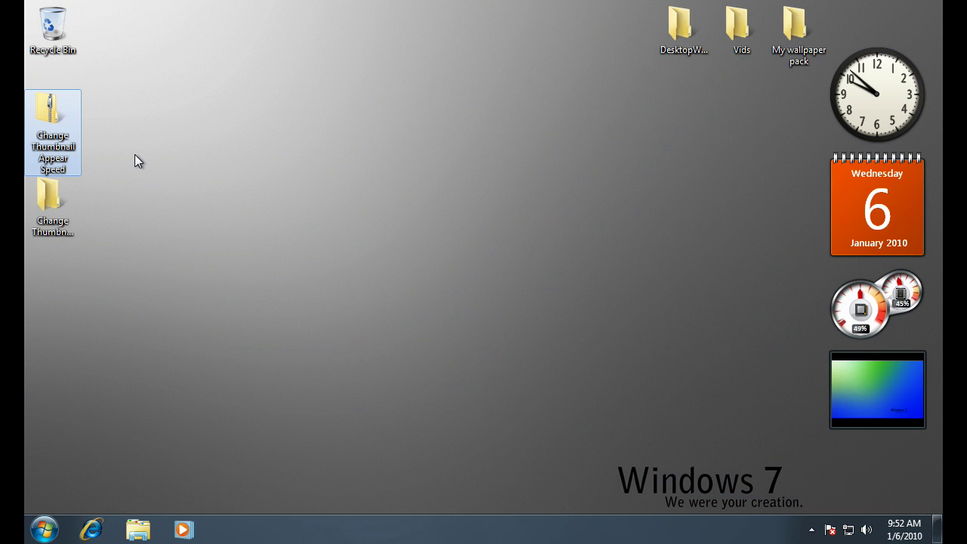
pyautogui.click(160, 152)
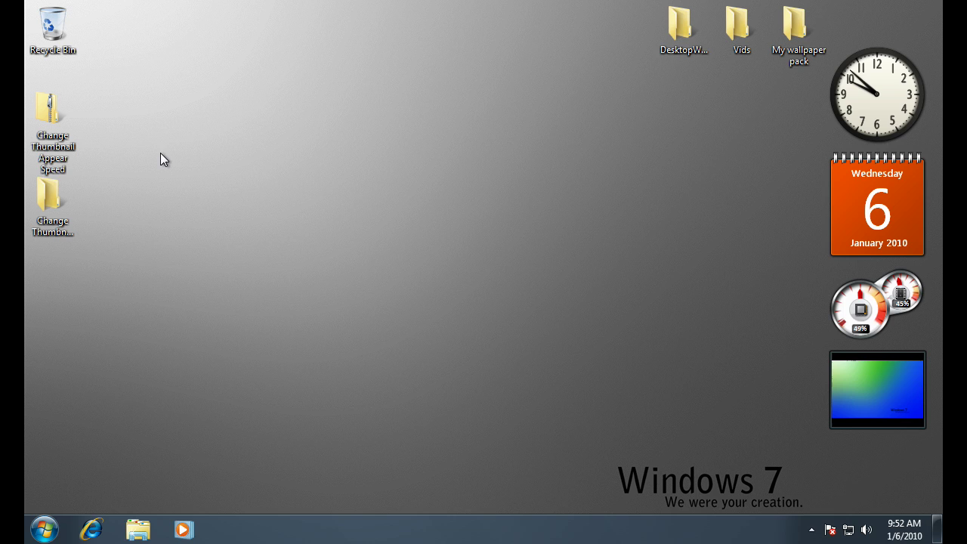
pyautogui.click(59, 231)
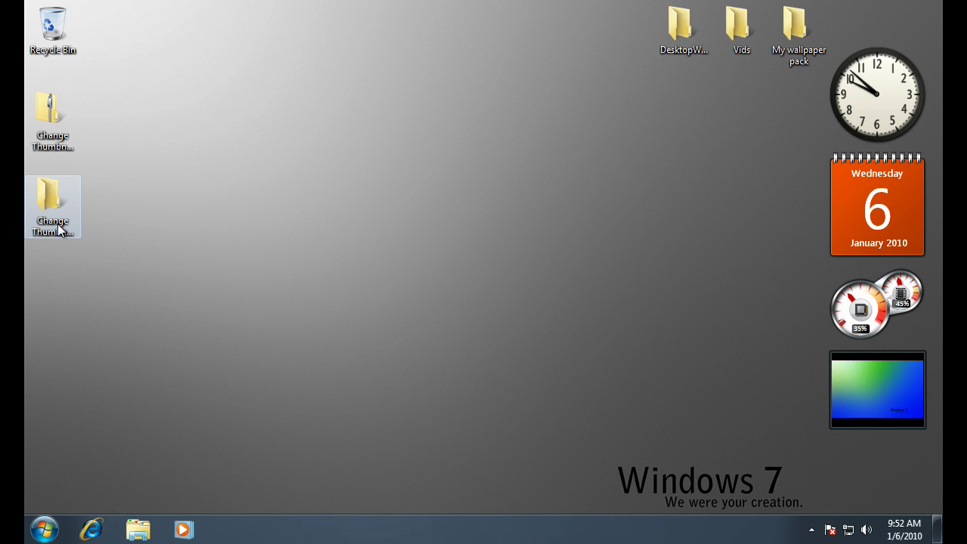
pyautogui.doubleClick(59, 230)
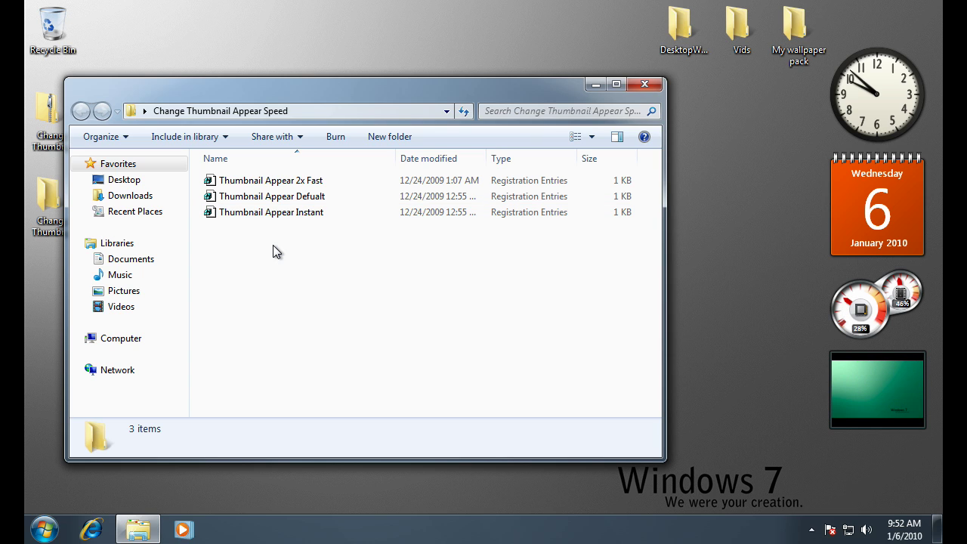
# Step: Open Thumbnail Appear Defualt in Notepad and inspect its MouseHoverTime value of "400"
pyautogui.moveTo(273, 245); pyautogui.dragTo(245, 266)
pyautogui.rightClick(261, 197)
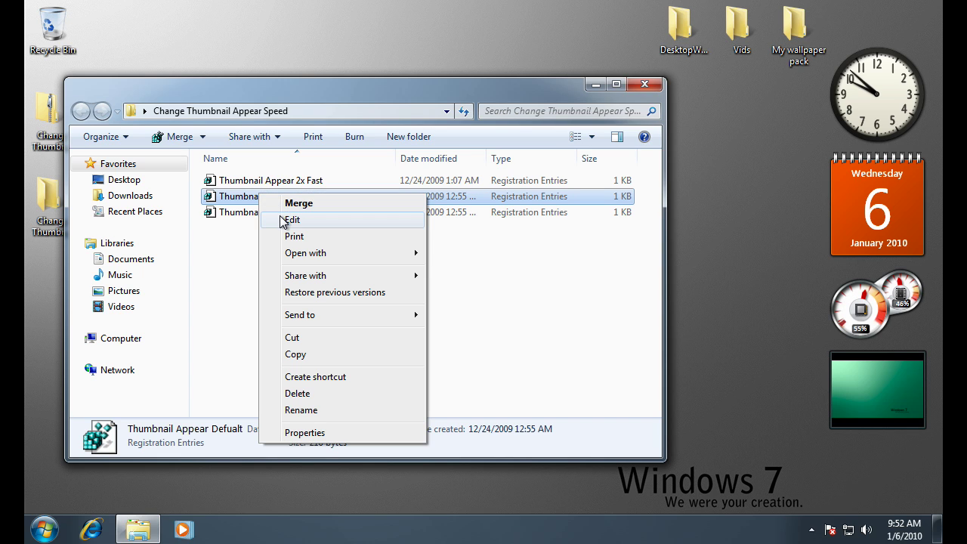
pyautogui.click(286, 220)
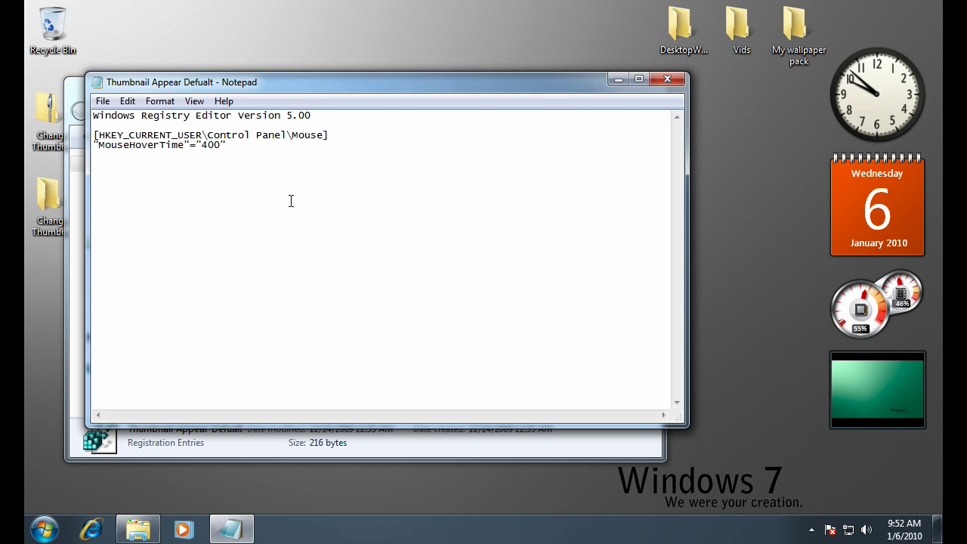
pyautogui.moveTo(133, 83); pyautogui.dragTo(512, 61)
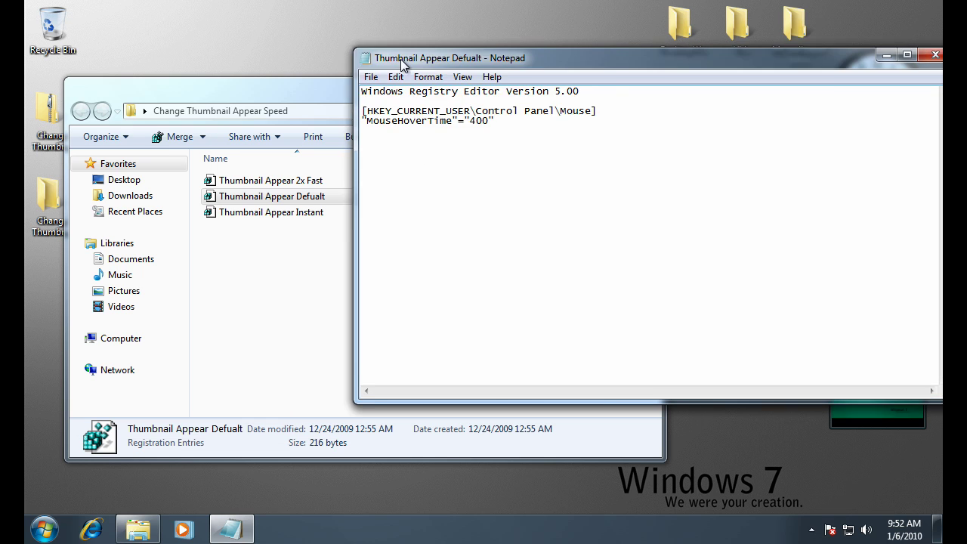
pyautogui.moveTo(618, 123); pyautogui.dragTo(577, 121)
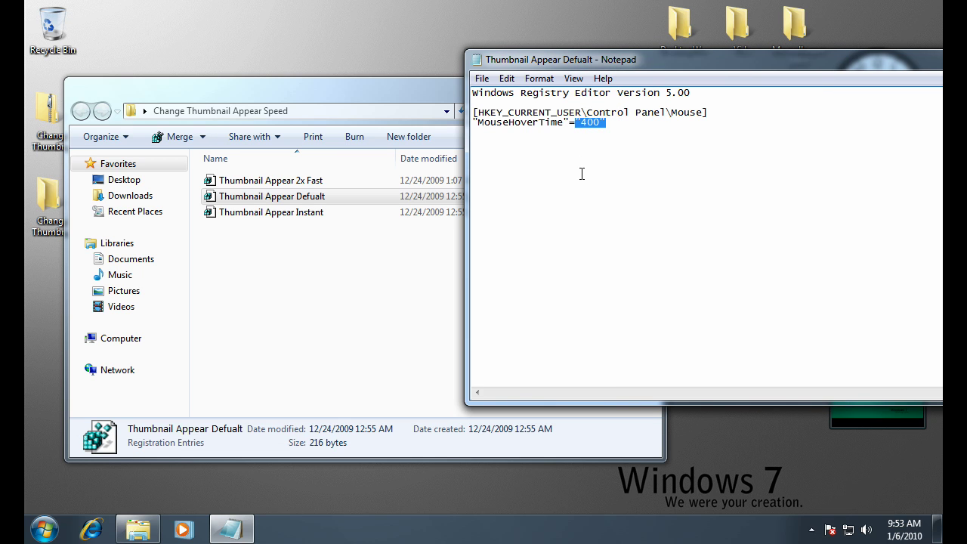
# Step: Open Thumbnail Appear 2x Fast in Notepad, compare its 200 hover time, then close it
pyautogui.rightClick(235, 183)
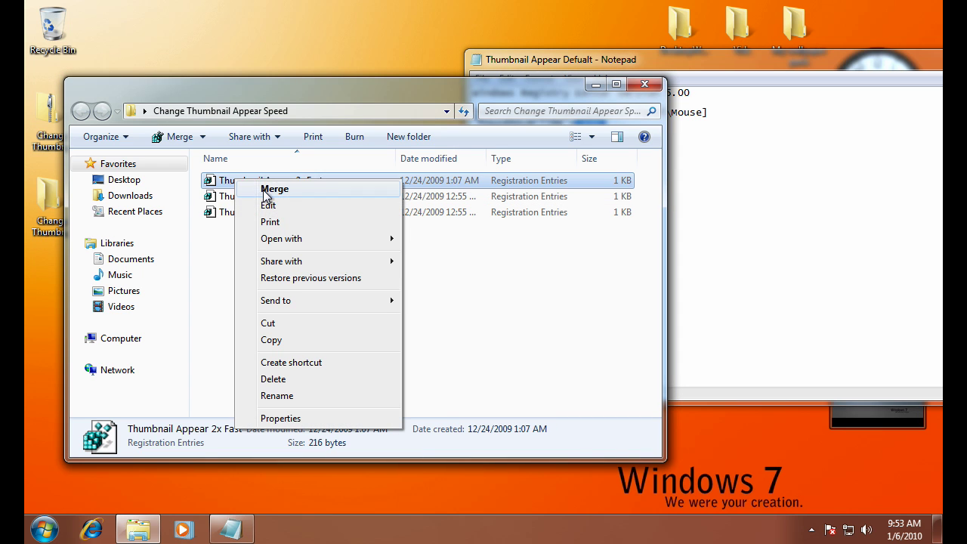
pyautogui.click(279, 205)
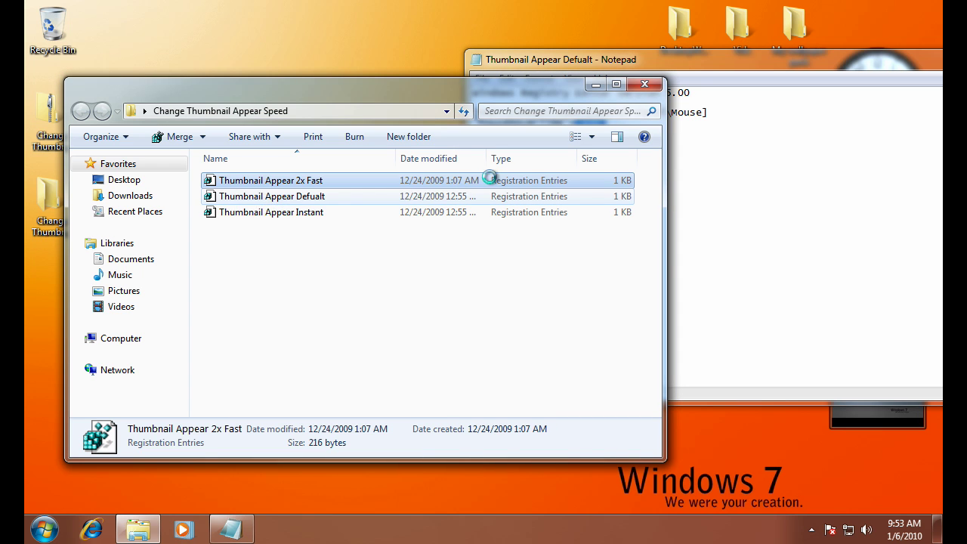
pyautogui.click(863, 238)
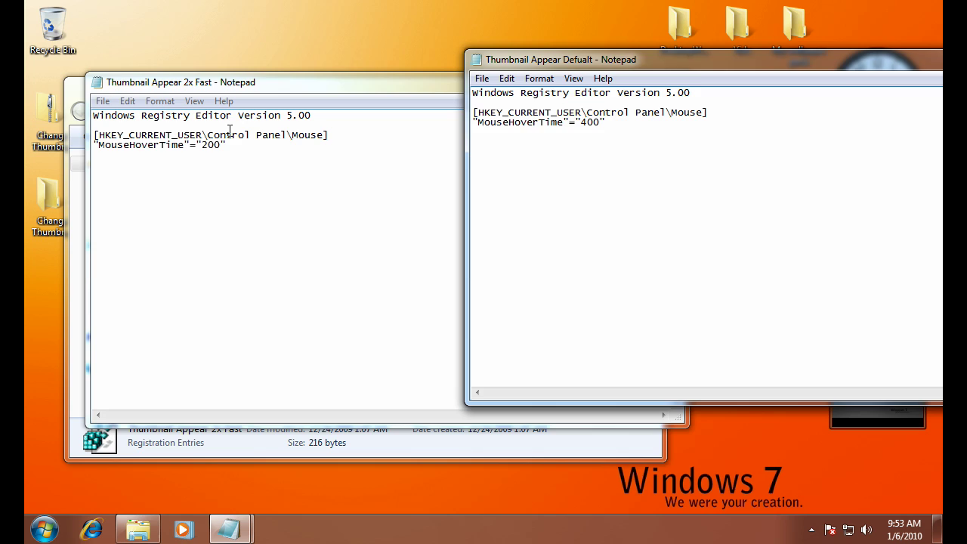
pyautogui.moveTo(231, 145); pyautogui.dragTo(201, 144)
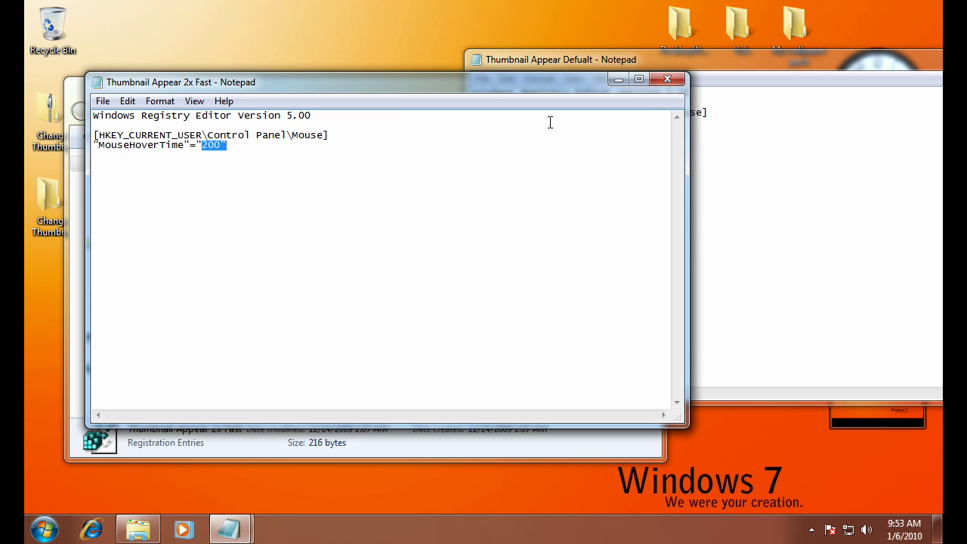
pyautogui.click(619, 79)
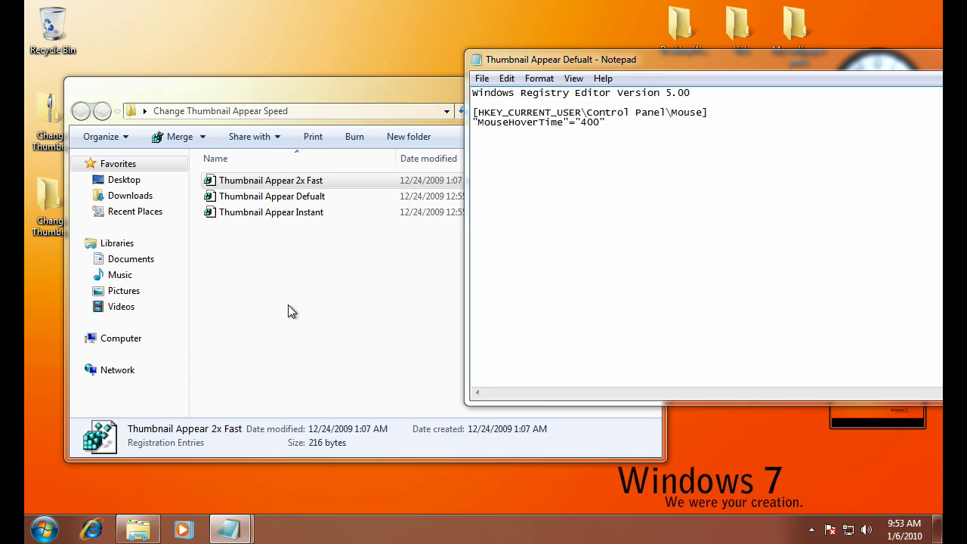
# Step: Recheck the default file's "400" value and close its Notepad window
pyautogui.moveTo(809, 64); pyautogui.dragTo(411, 68)
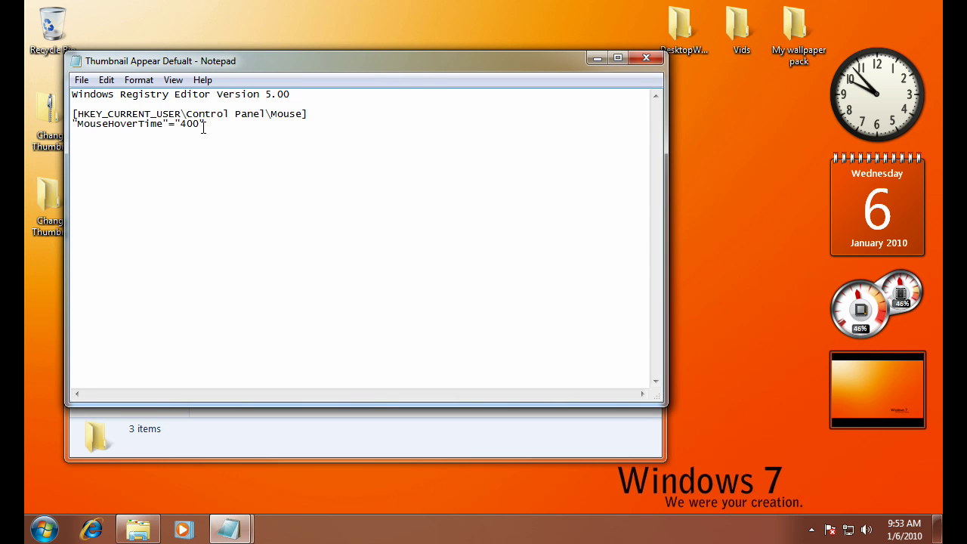
pyautogui.moveTo(205, 127); pyautogui.dragTo(162, 125)
pyautogui.click(151, 135)
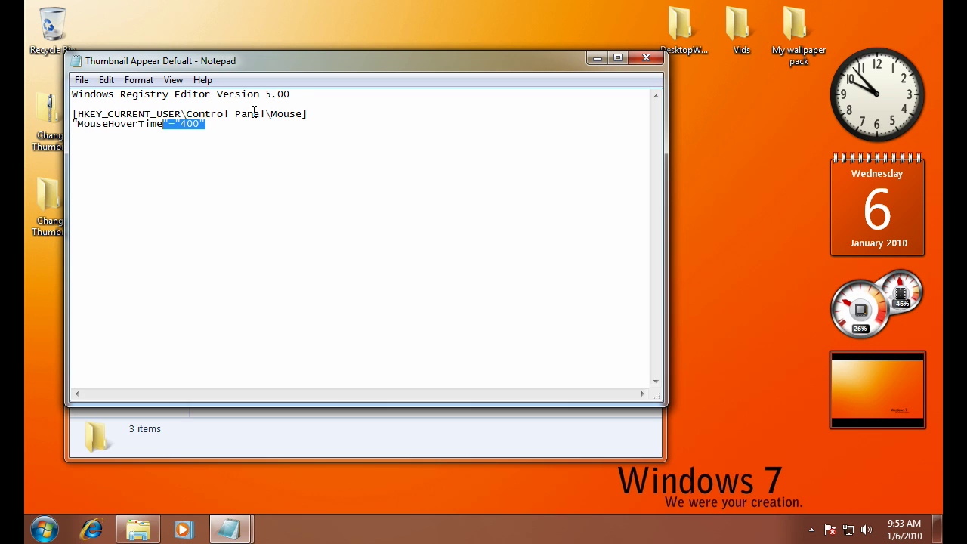
pyautogui.click(644, 63)
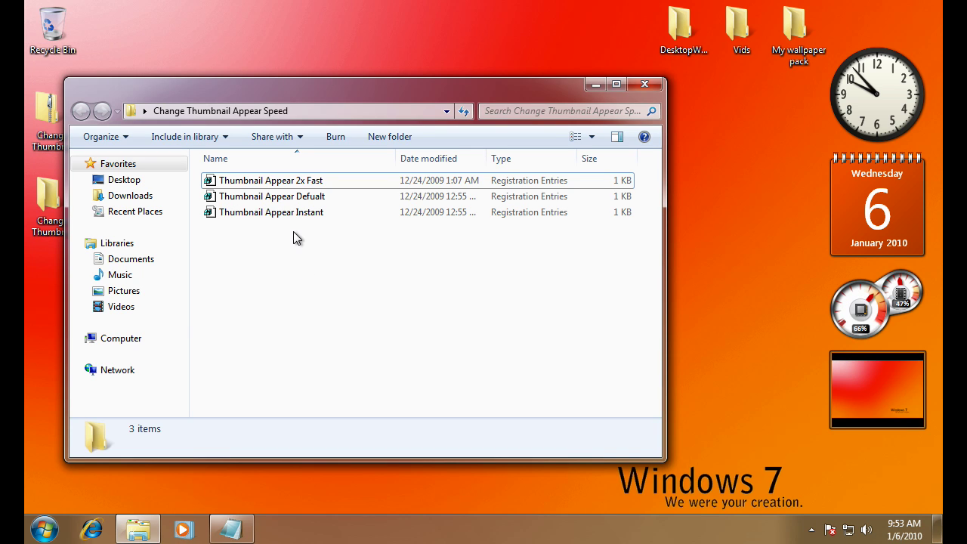
# Step: Merge Thumbnail Appear 2x Fast.reg into the registry, accept the confirmation and success message, and shrink the folder window
pyautogui.moveTo(271, 213)
pyautogui.click(271, 185)
pyautogui.doubleClick(270, 185)
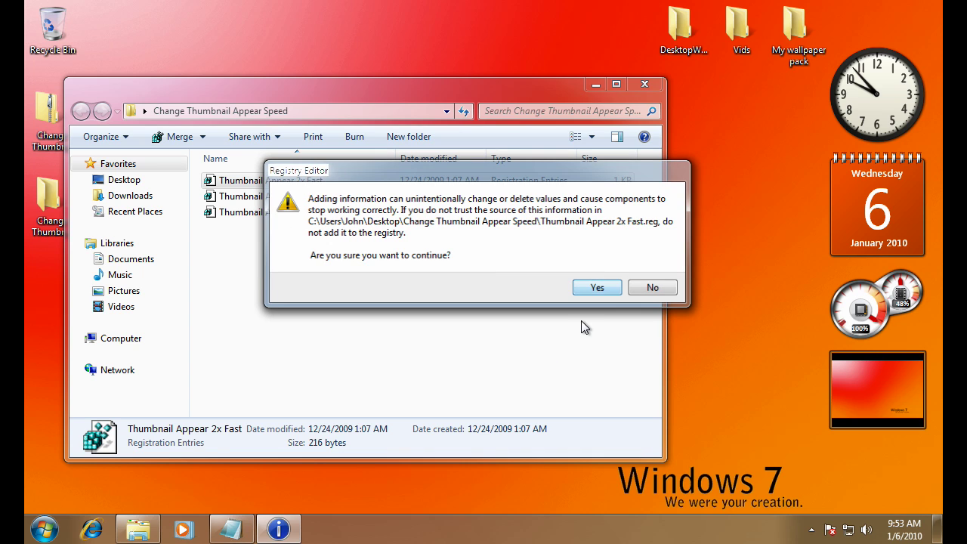
pyautogui.press('Return')
pyautogui.click(654, 267)
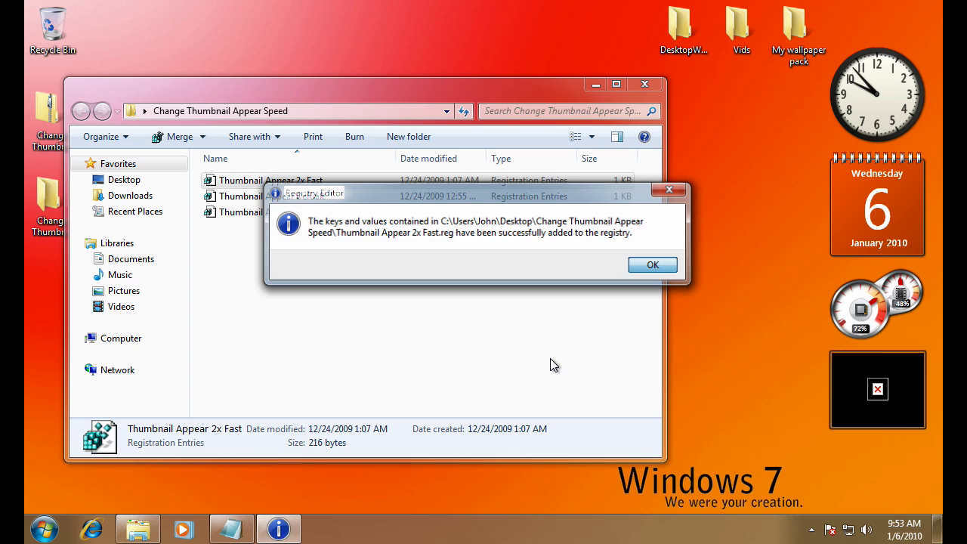
pyautogui.click(389, 299)
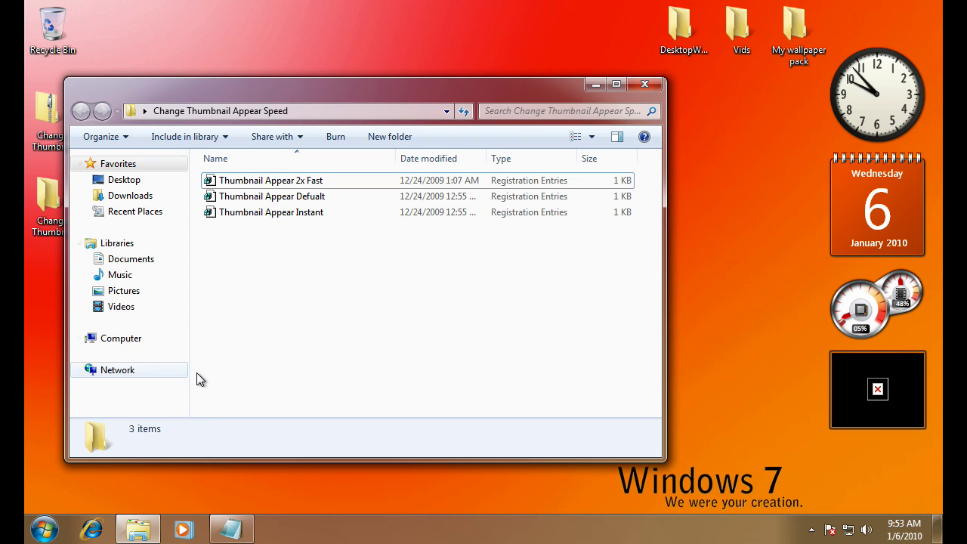
pyautogui.moveTo(64, 461)
pyautogui.mouseDown()
pyautogui.moveTo(169, 341)
pyautogui.moveTo(68, 446)
pyautogui.mouseUp()
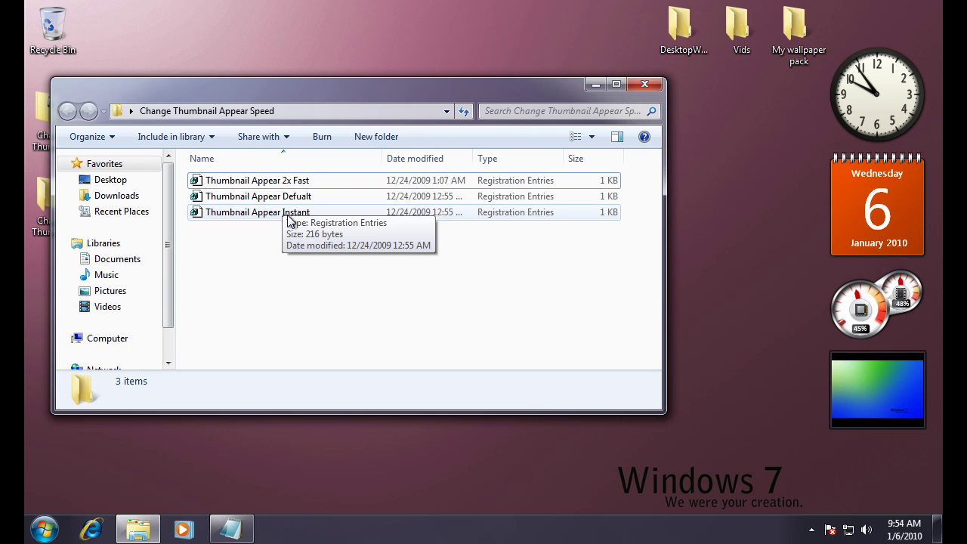
# Step: Log off through the Start menu's Shut down options and sign back in to the user account
pyautogui.click(43, 529)
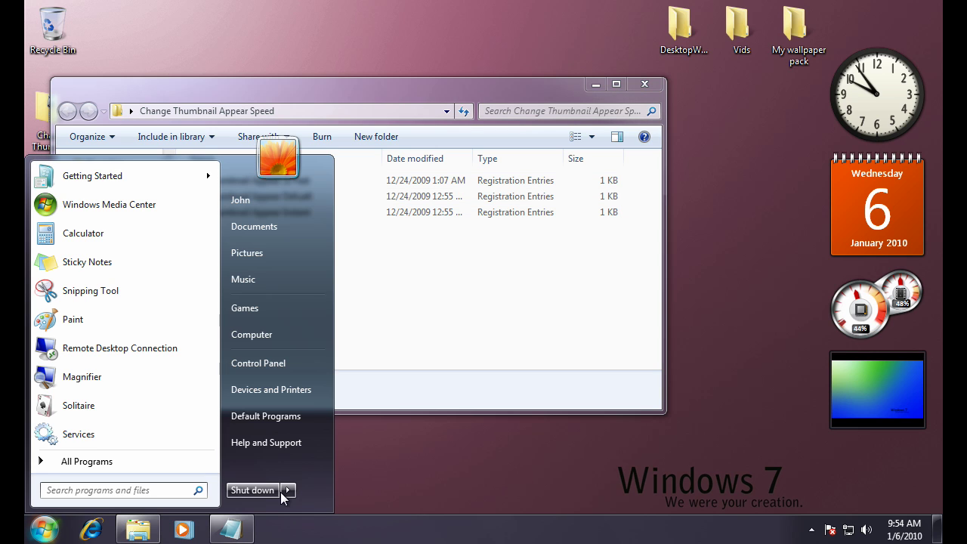
pyautogui.click(288, 491)
pyautogui.click(338, 434)
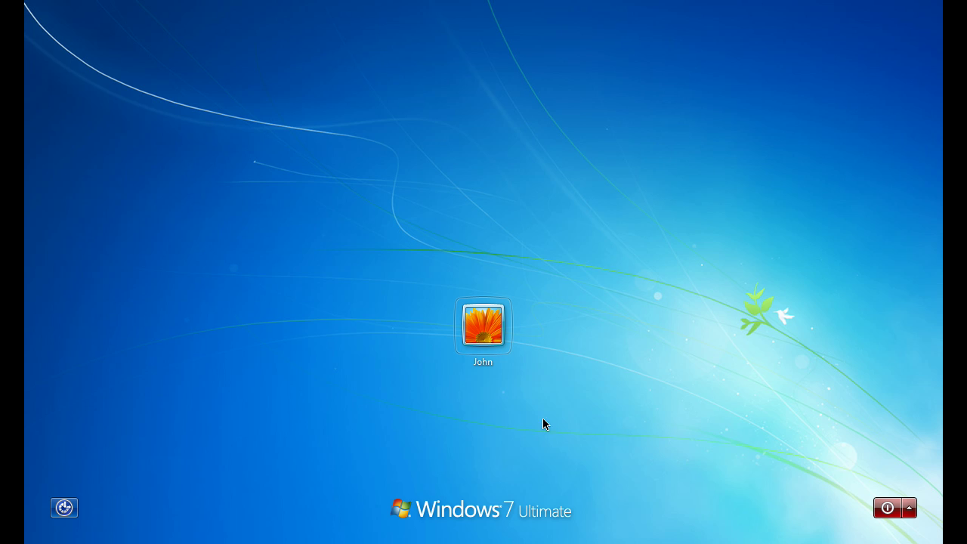
pyautogui.click(487, 341)
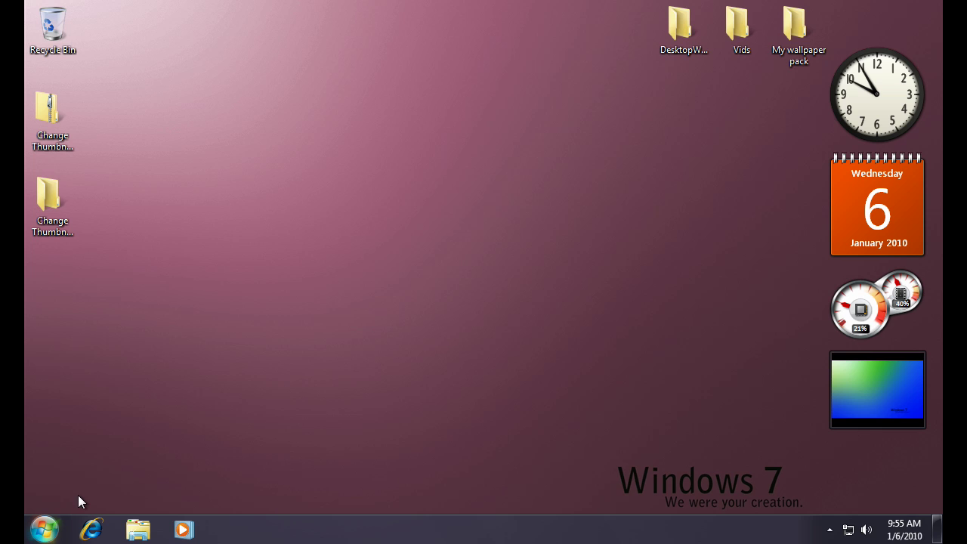
pyautogui.click(44, 529)
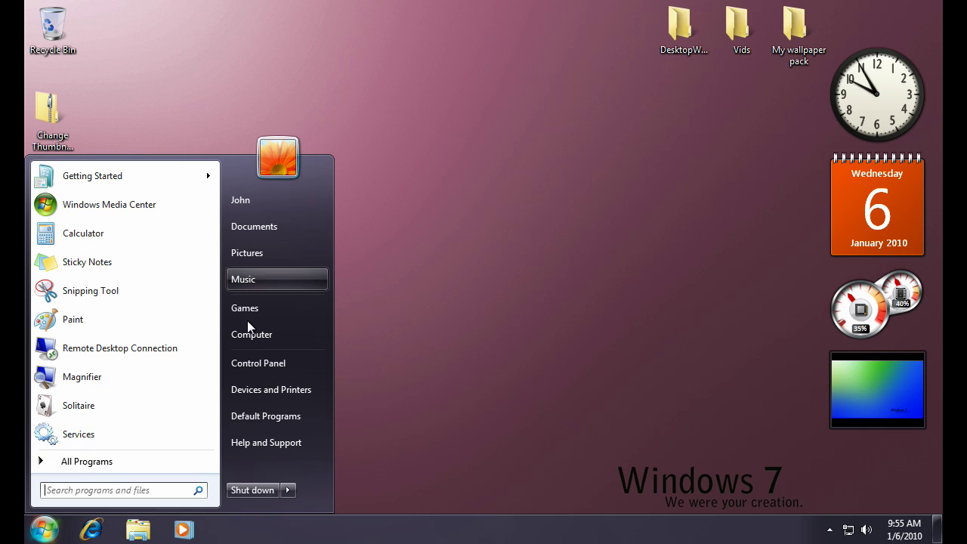
pyautogui.click(260, 336)
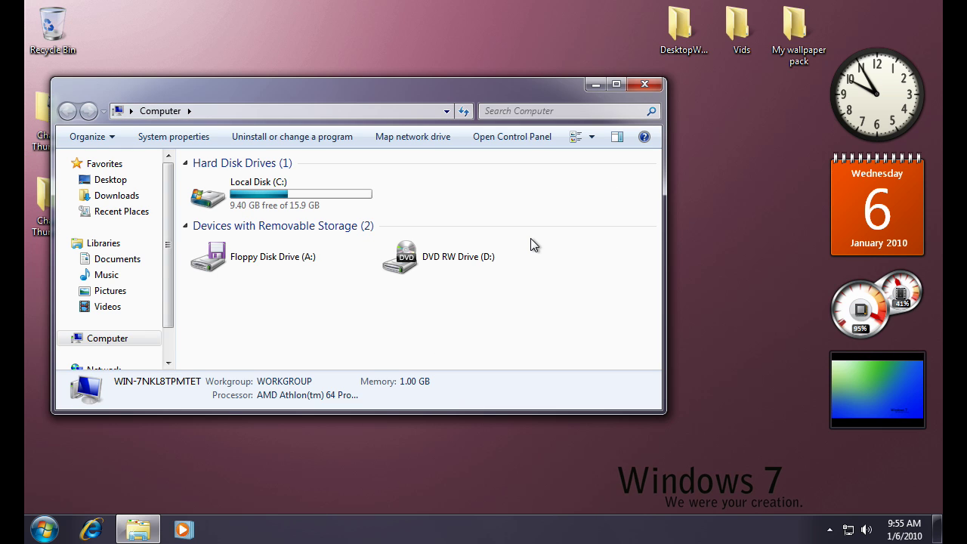
pyautogui.click(645, 84)
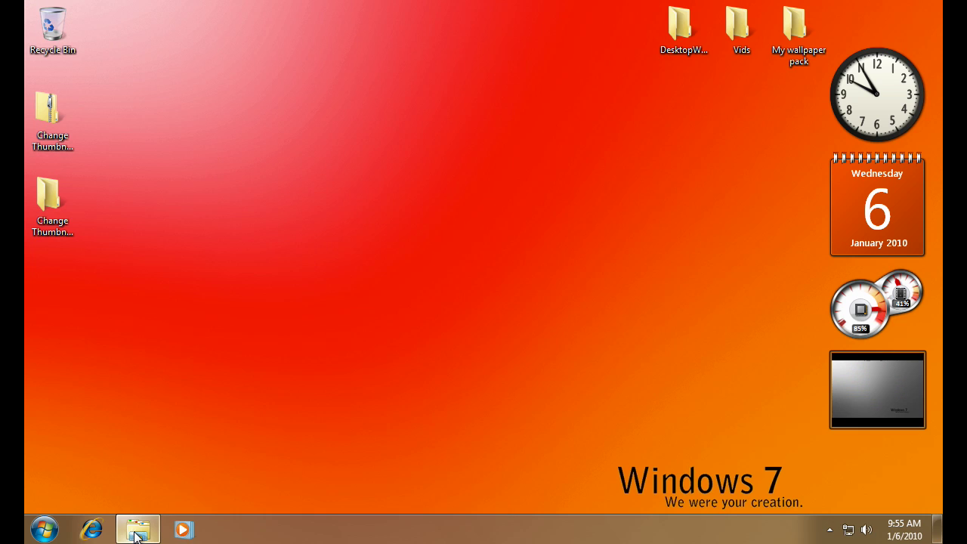
pyautogui.click(163, 495)
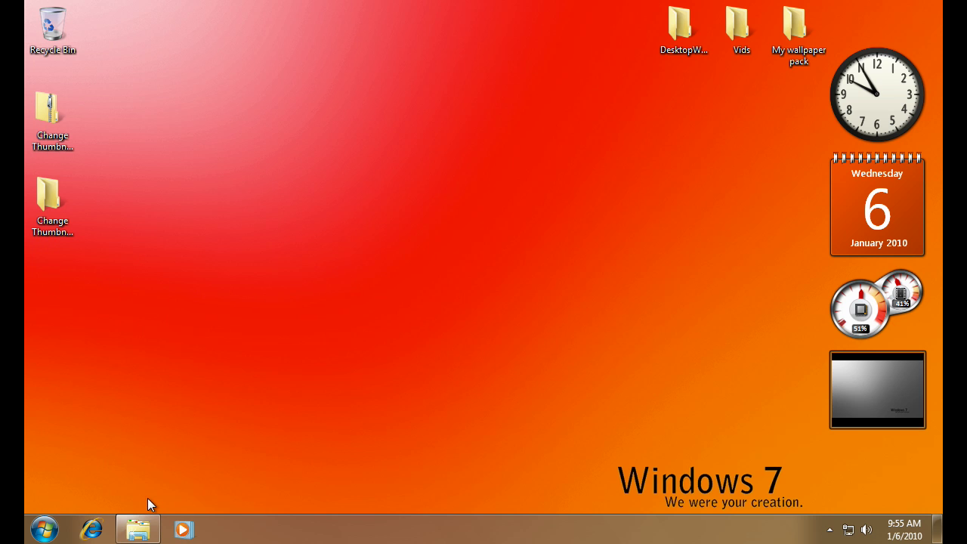
# Step: Open Thumbnail Appear Instant from the Change Thumbnail Appear Speed folder in Notepad for editing
pyautogui.doubleClick(67, 202)
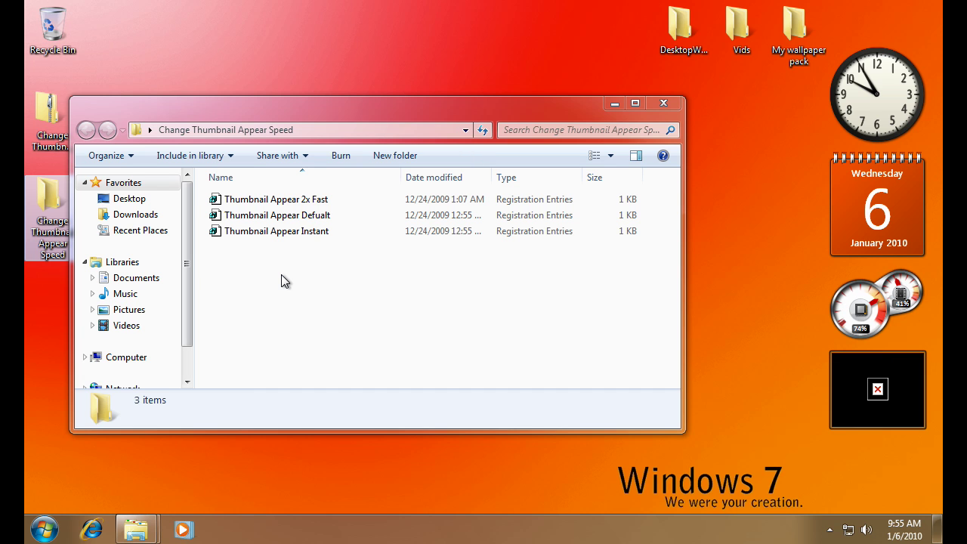
pyautogui.click(255, 235)
pyautogui.rightClick(257, 233)
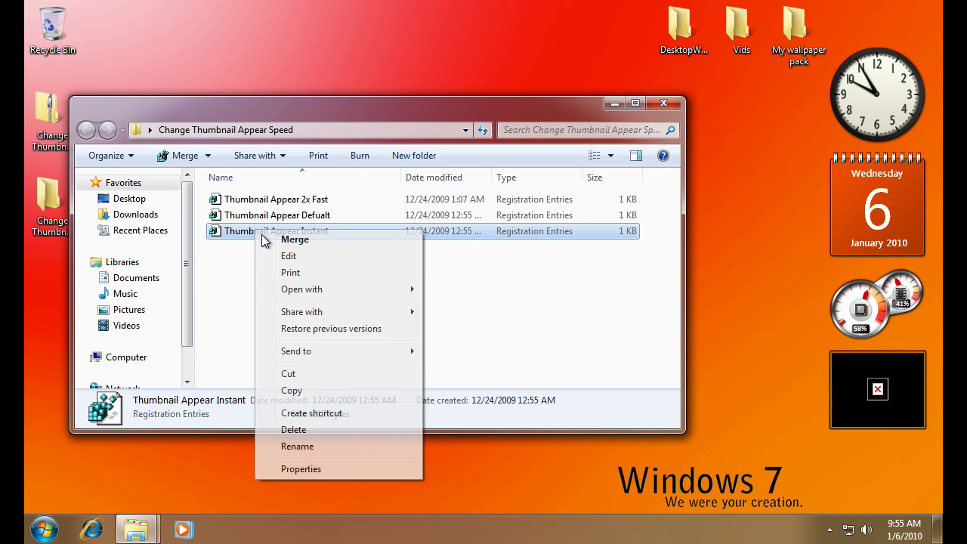
pyautogui.click(272, 256)
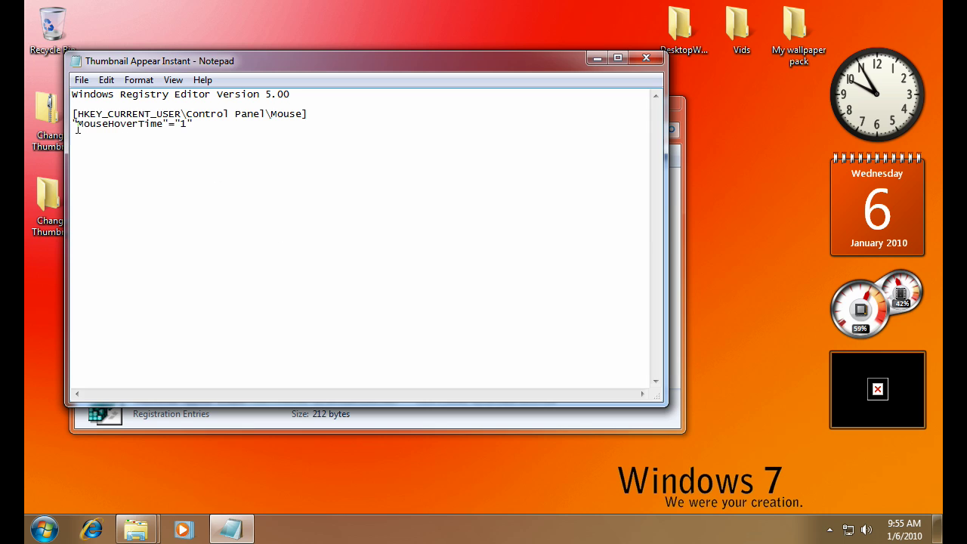
# Step: Change the MouseHoverTime value from 1 to 600, correcting an accidental 6000
pyautogui.moveTo(78, 124); pyautogui.dragTo(164, 124)
pyautogui.click(195, 124)
pyautogui.click(182, 124)
pyautogui.doubleClick(182, 124)
pyautogui.write('600')
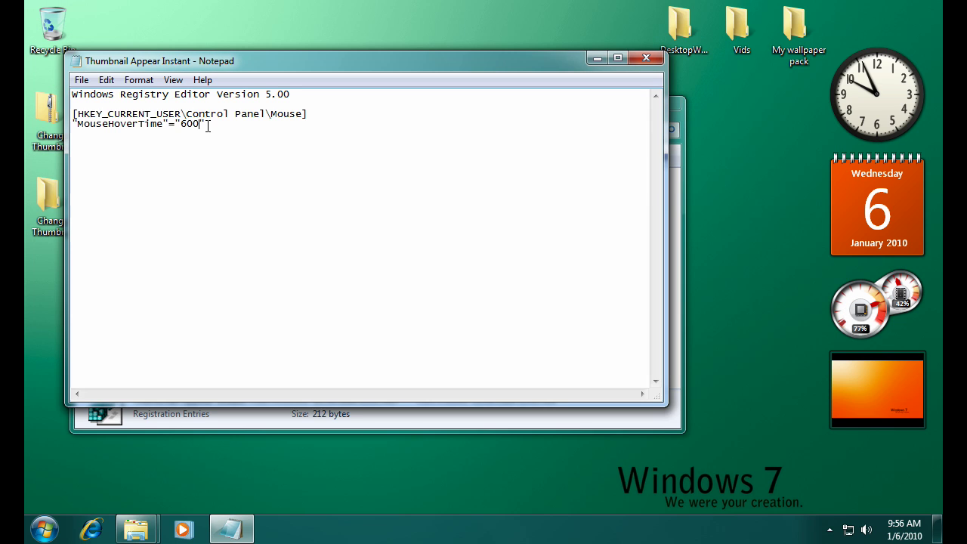
pyautogui.click(226, 135)
pyautogui.click(198, 127)
pyautogui.write('0')
pyautogui.moveTo(211, 125); pyautogui.dragTo(175, 130)
pyautogui.click(196, 174)
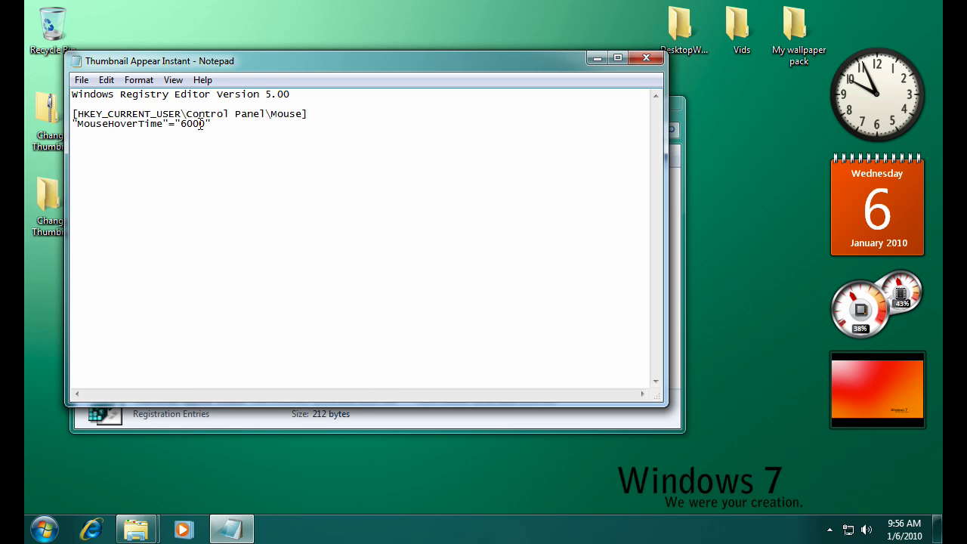
pyautogui.press('BackSpace')
# Step: Close the Instant file without saving the changes
pyautogui.moveTo(217, 139); pyautogui.dragTo(99, 124)
pyautogui.click(271, 144)
pyautogui.click(662, 55)
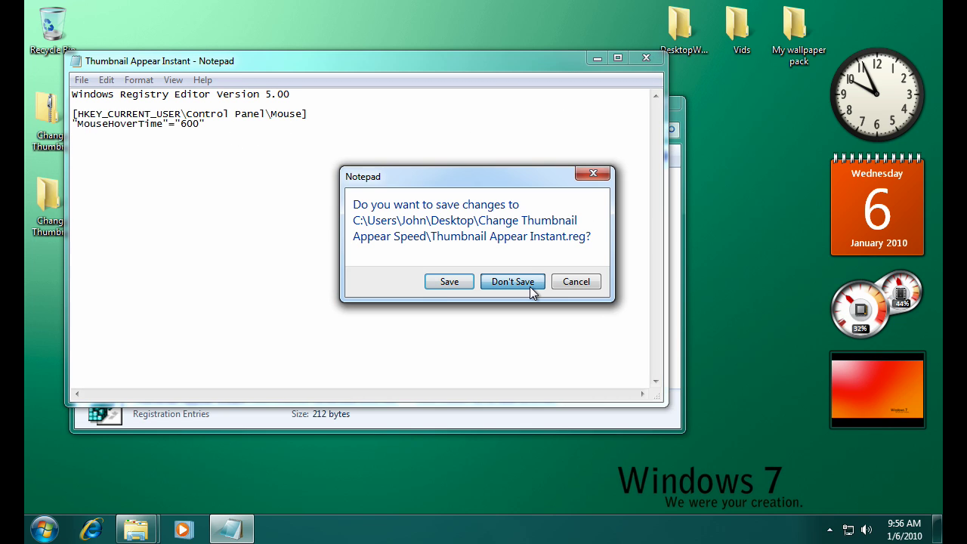
pyautogui.click(530, 287)
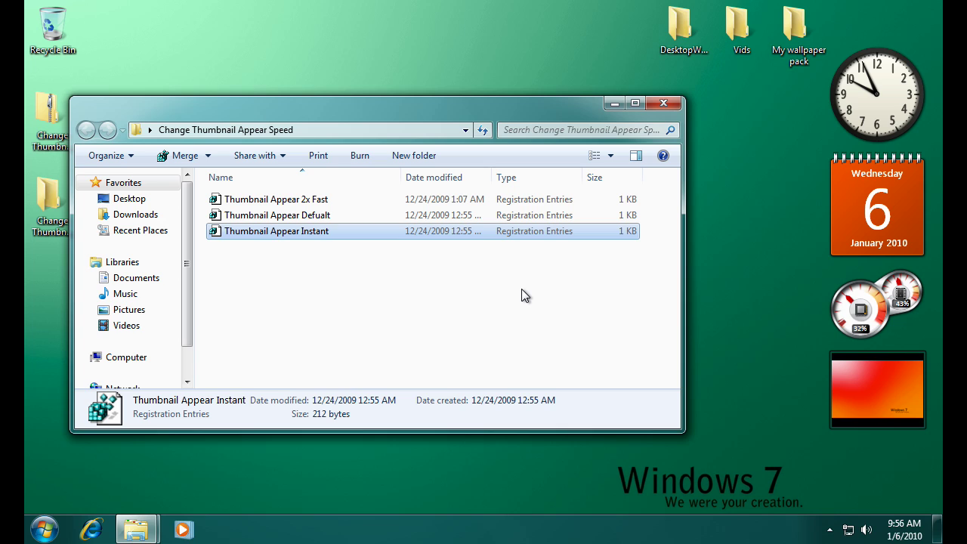
# Step: Deselect and reselect the three registry files, then close the Change Thumbnail Appear Speed folder
pyautogui.click(521, 289)
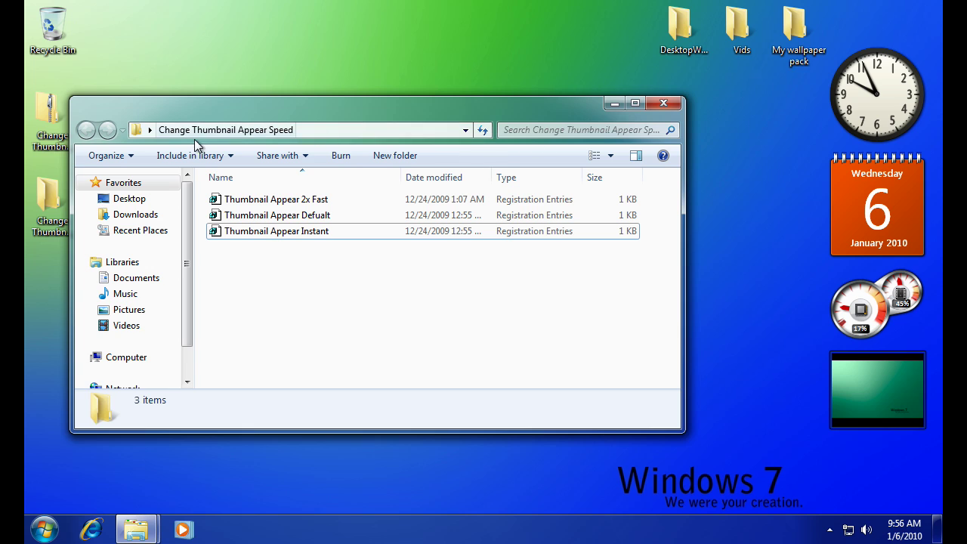
pyautogui.moveTo(294, 319)
pyautogui.mouseDown()
pyautogui.moveTo(260, 265)
pyautogui.moveTo(257, 292)
pyautogui.mouseUp()
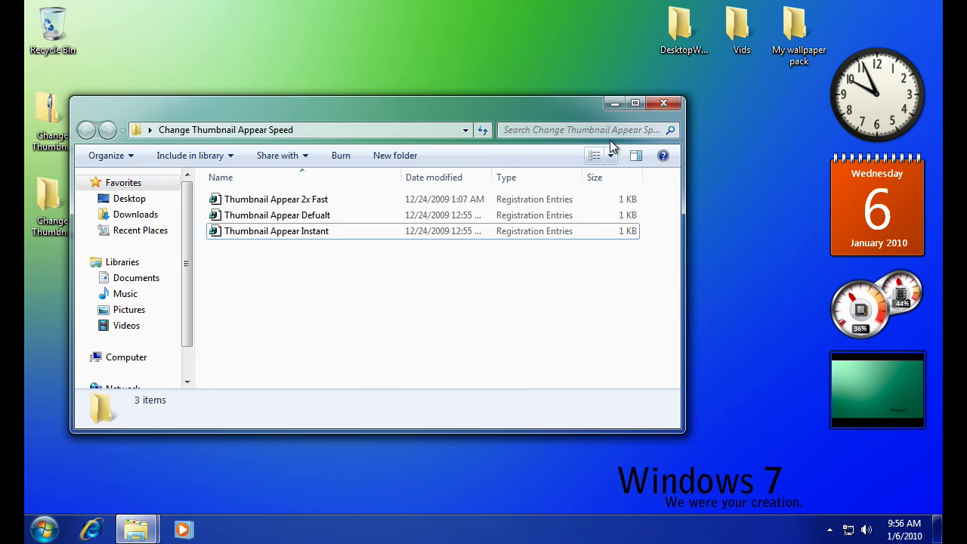
pyautogui.click(662, 104)
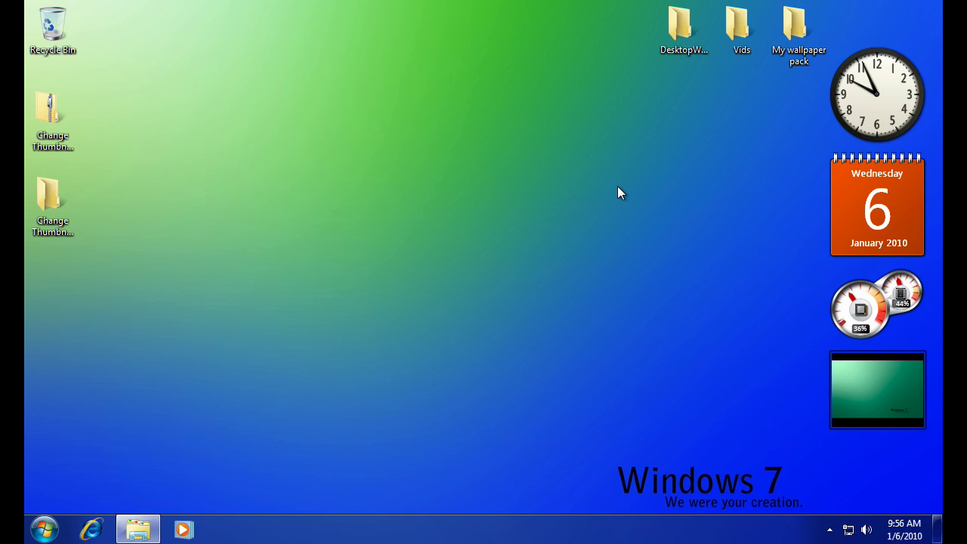